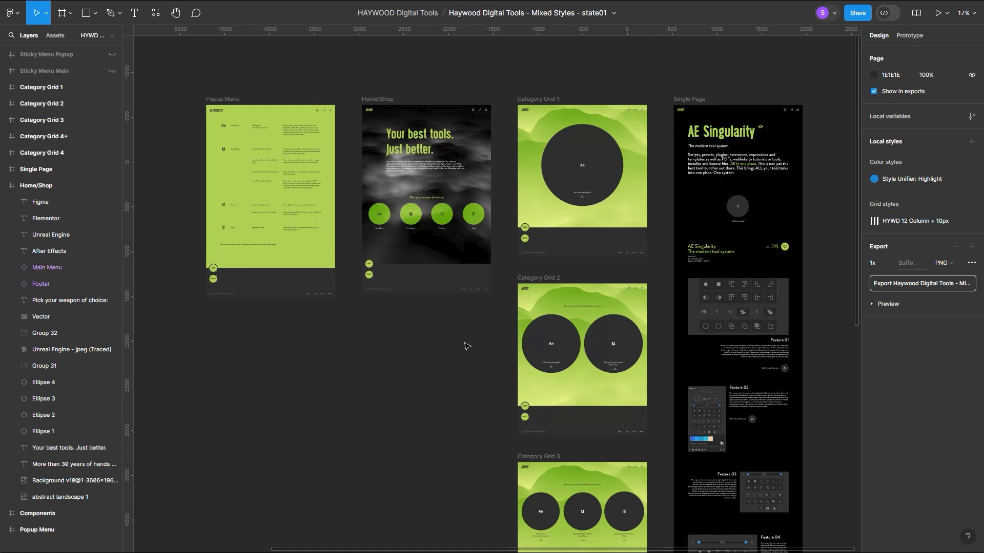
Run the Style Unifier development plugin from the recently used plugins.
key(shift+i)
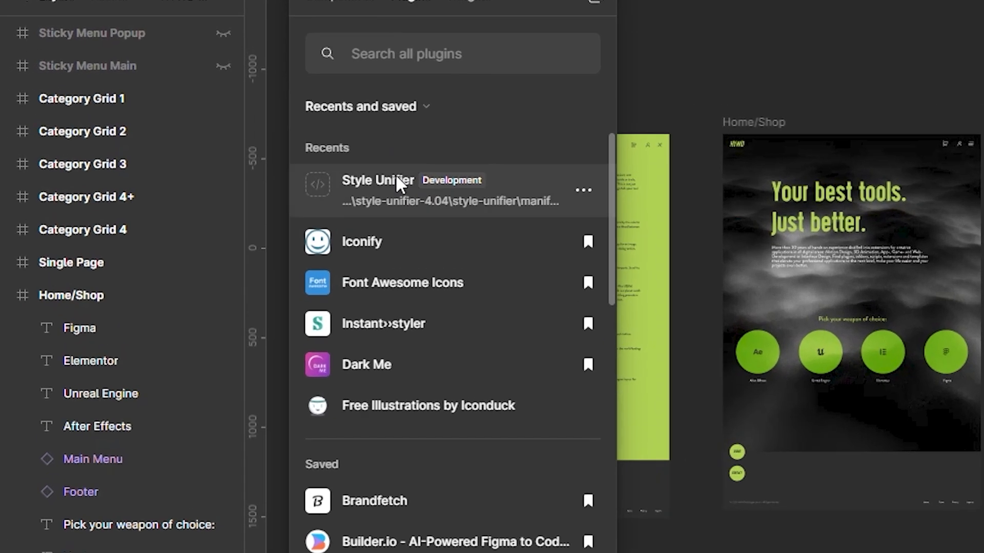
click(179, 132)
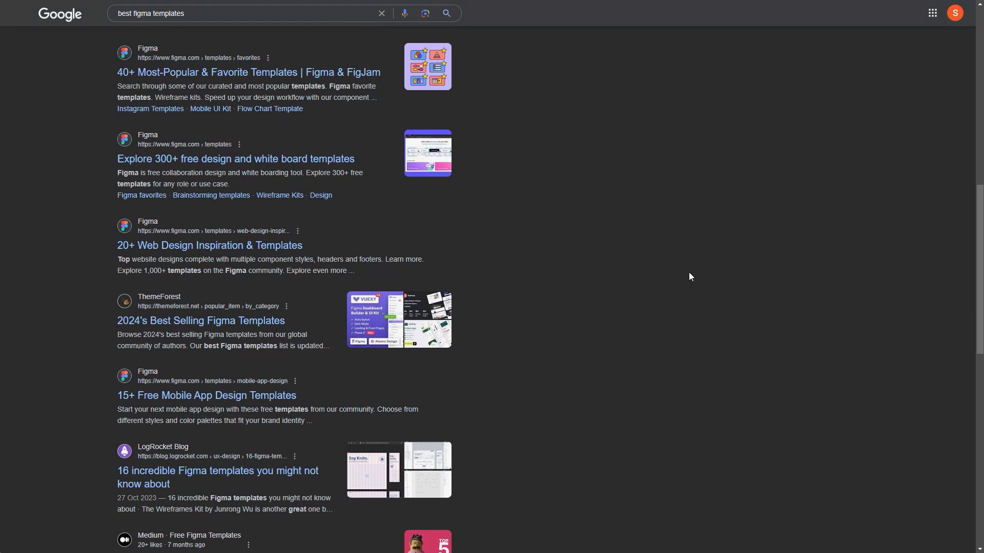
Browse the Google search results for best figma templates.
scroll(688, 276, down, 4)
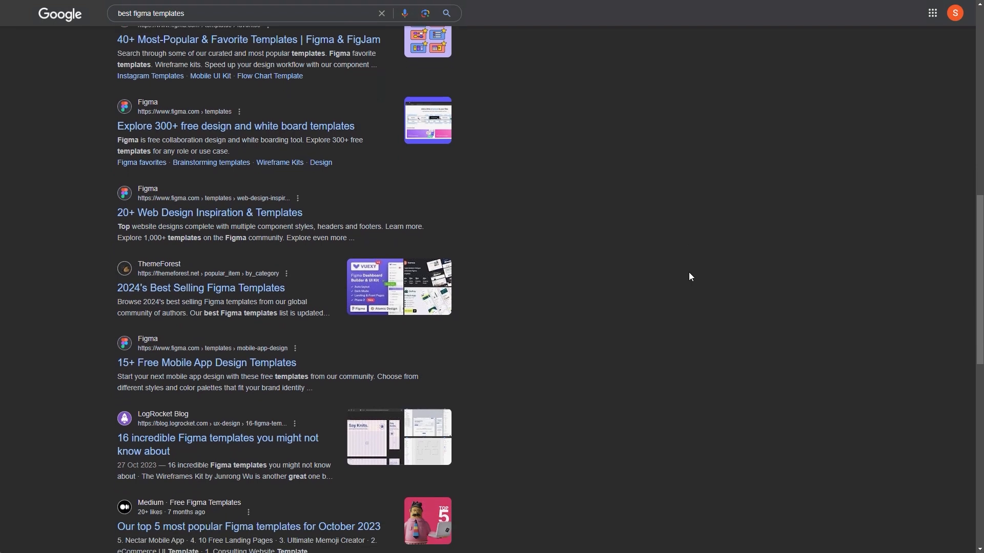
scroll(693, 254, down, 7)
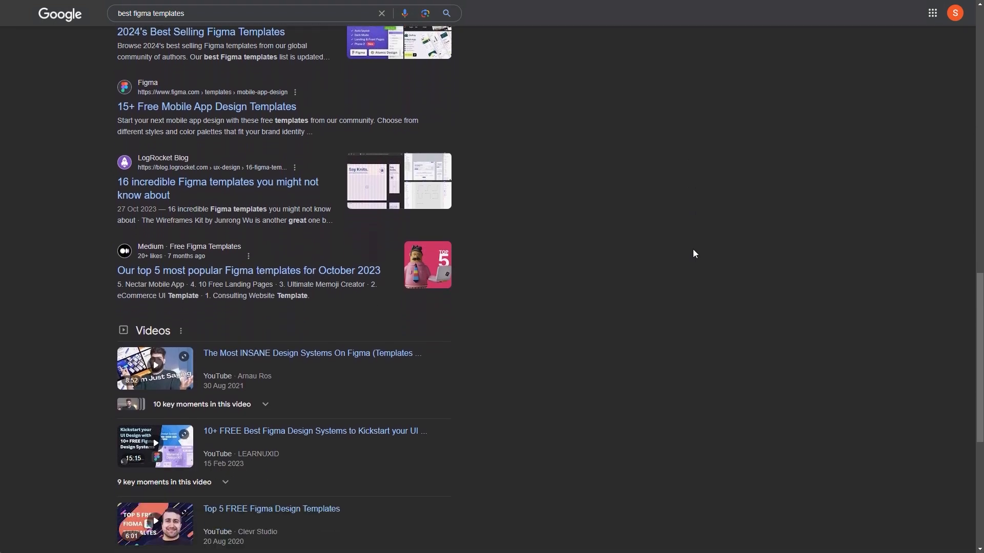
scroll(695, 253, down, 8)
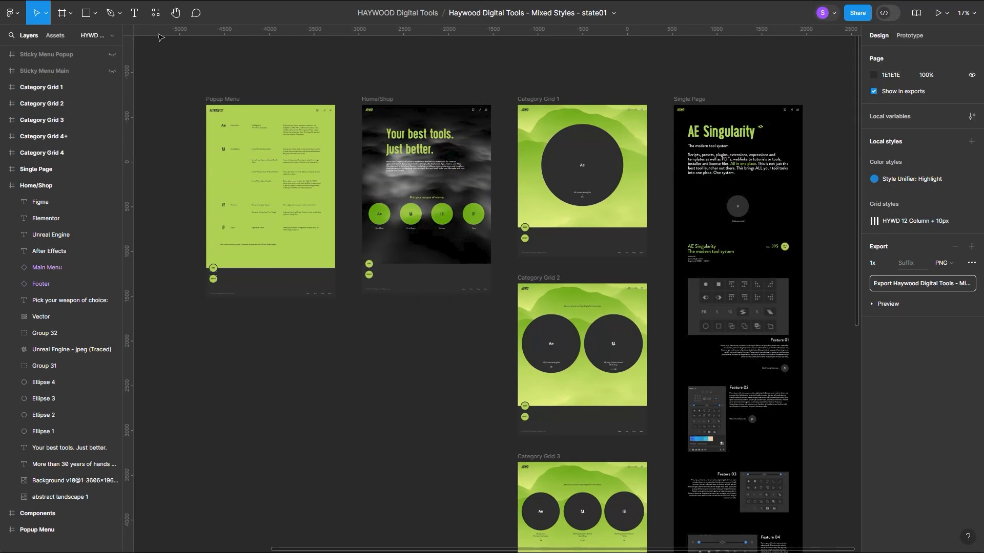
Run Style Unifier on all frames with Font Size as the parameter, and enlarge its window to fit the list.
key(shift+i)
click(198, 131)
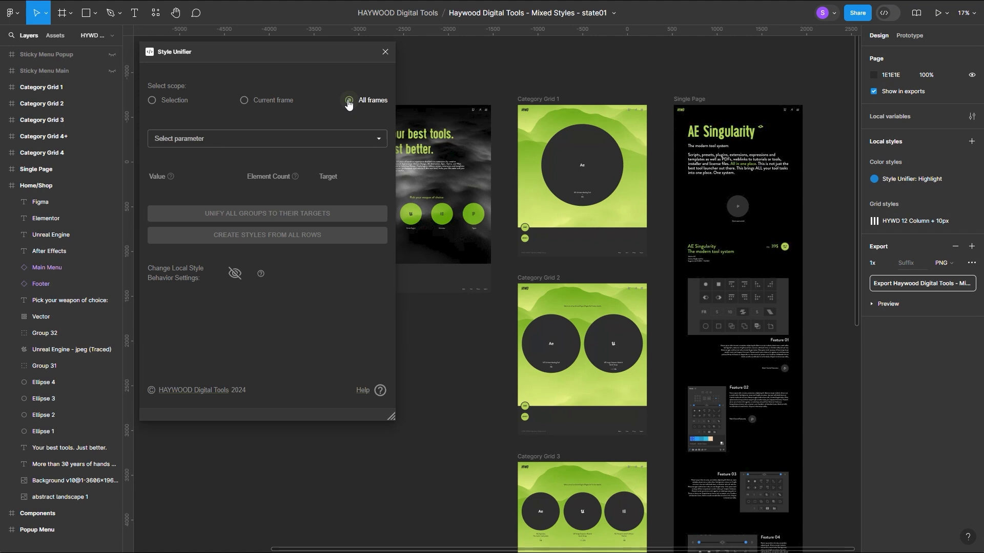
click(209, 140)
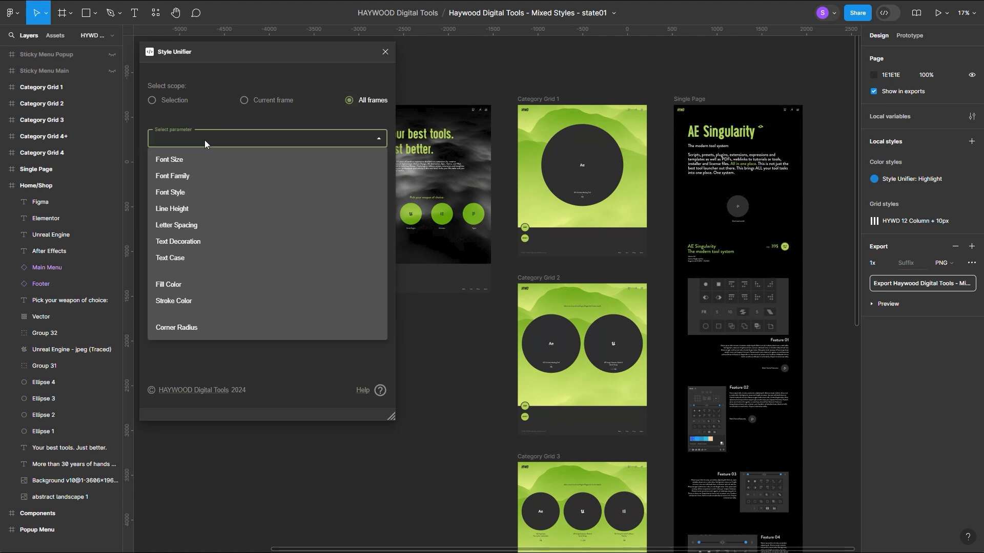
click(185, 159)
drag(390, 404, 382, 539)
scroll(297, 317, up, 3)
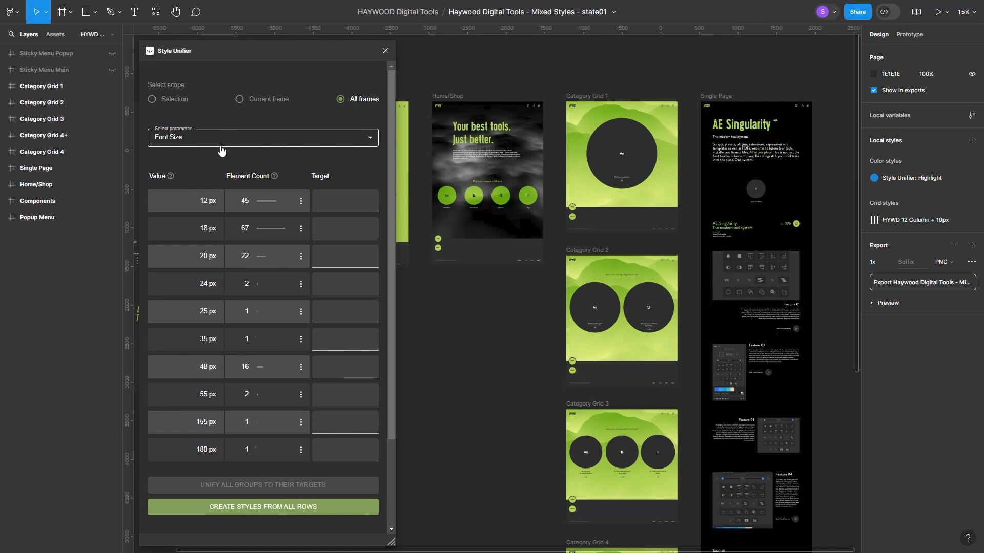
Examine which design elements use each listed font size, from 12 px through 180 px.
mouse_move(210, 201)
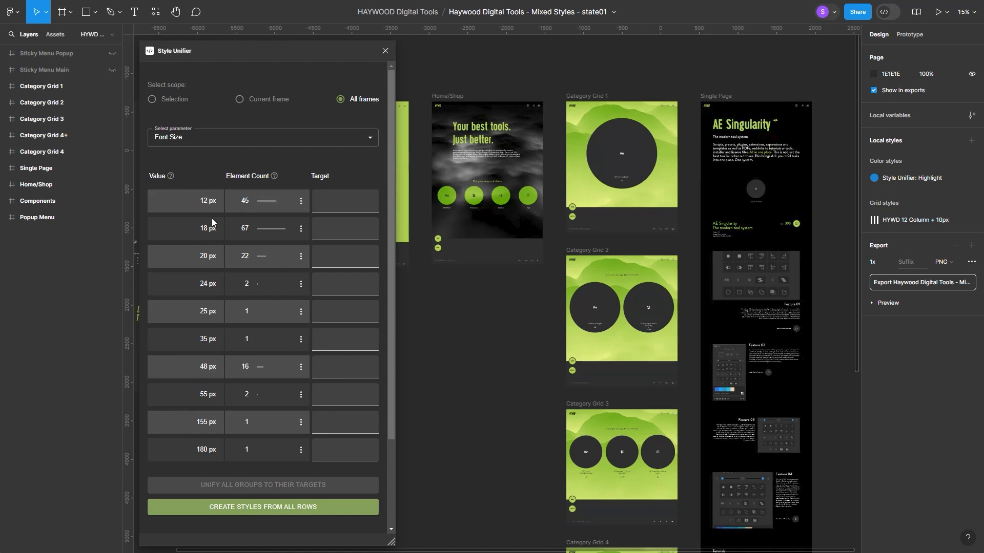
mouse_move(212, 231)
mouse_move(212, 259)
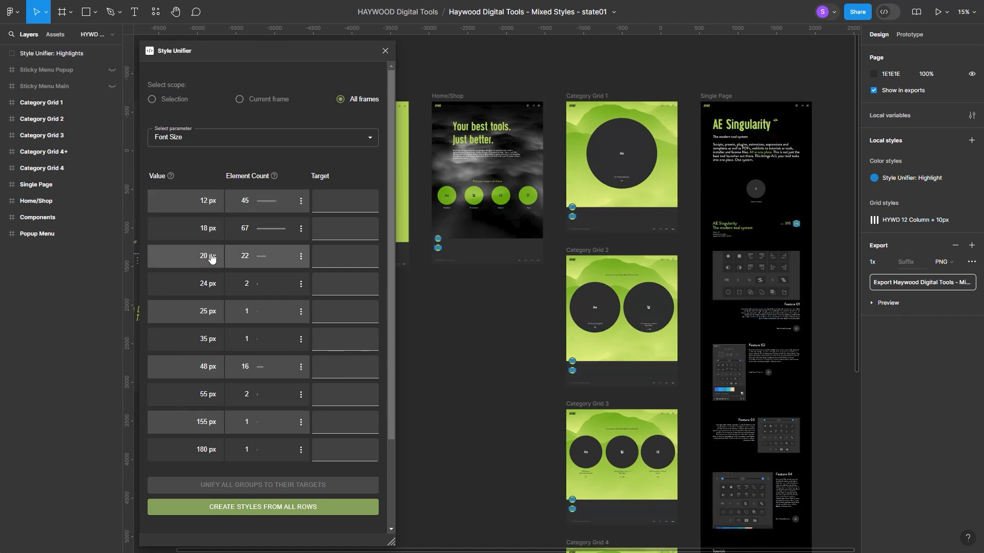
mouse_move(213, 283)
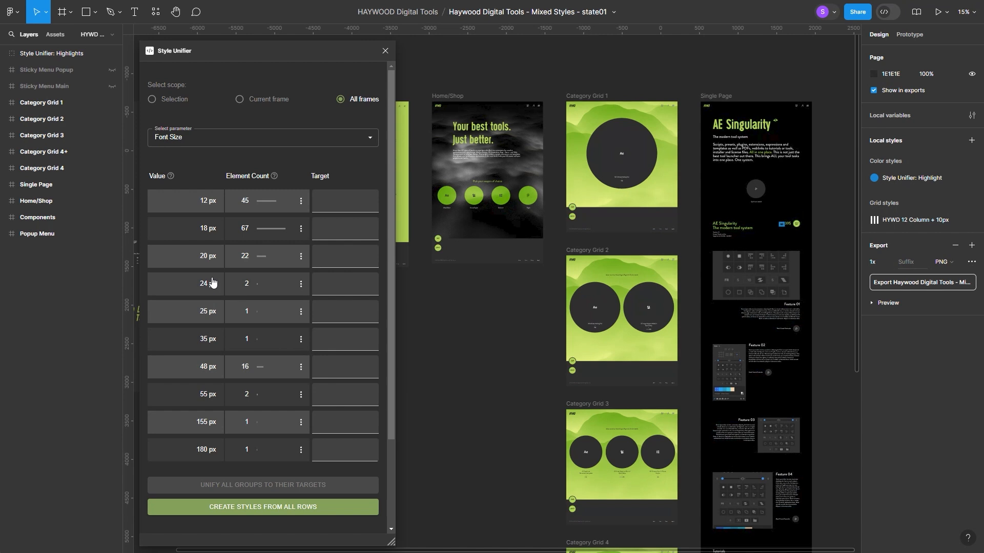
mouse_move(212, 314)
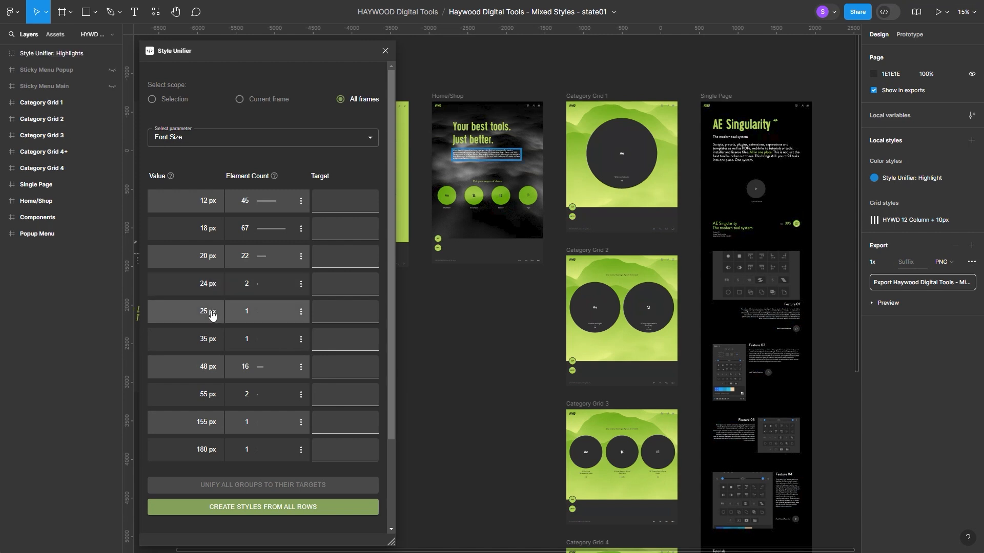
mouse_move(210, 342)
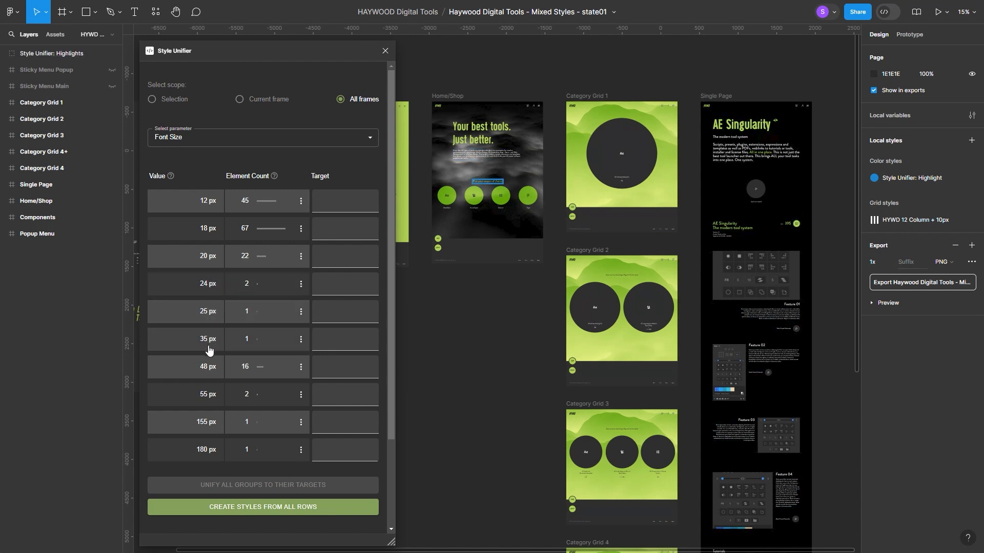
mouse_move(207, 366)
mouse_move(210, 394)
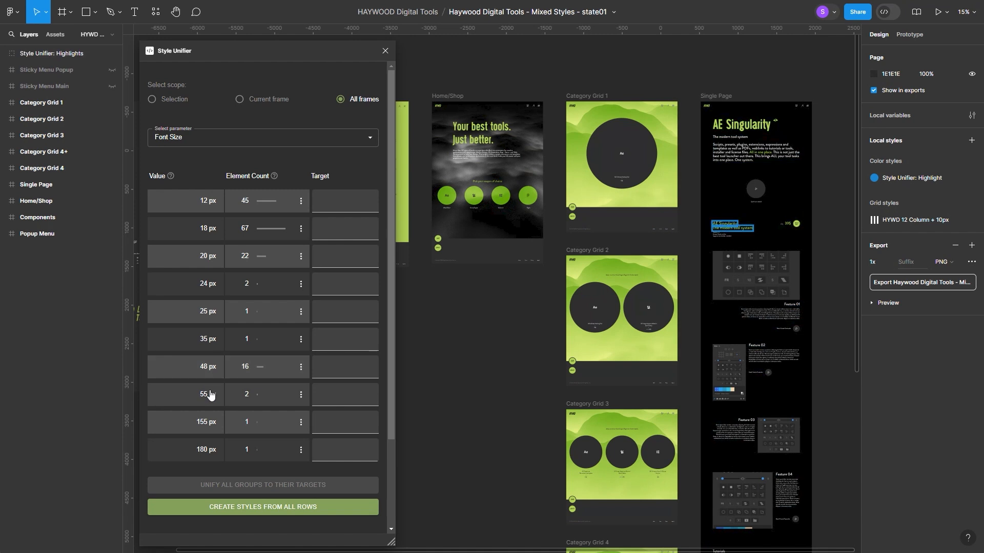
mouse_move(216, 423)
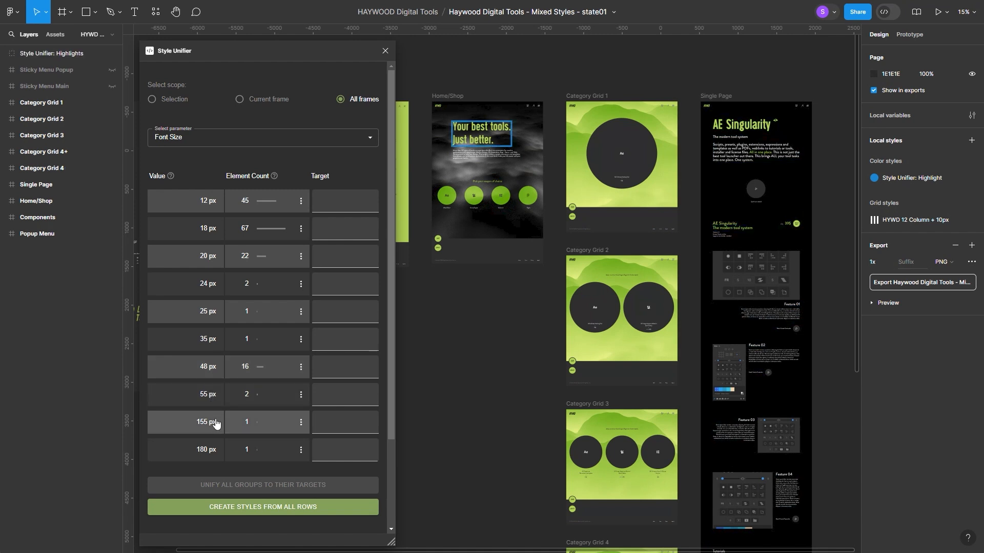
mouse_move(216, 447)
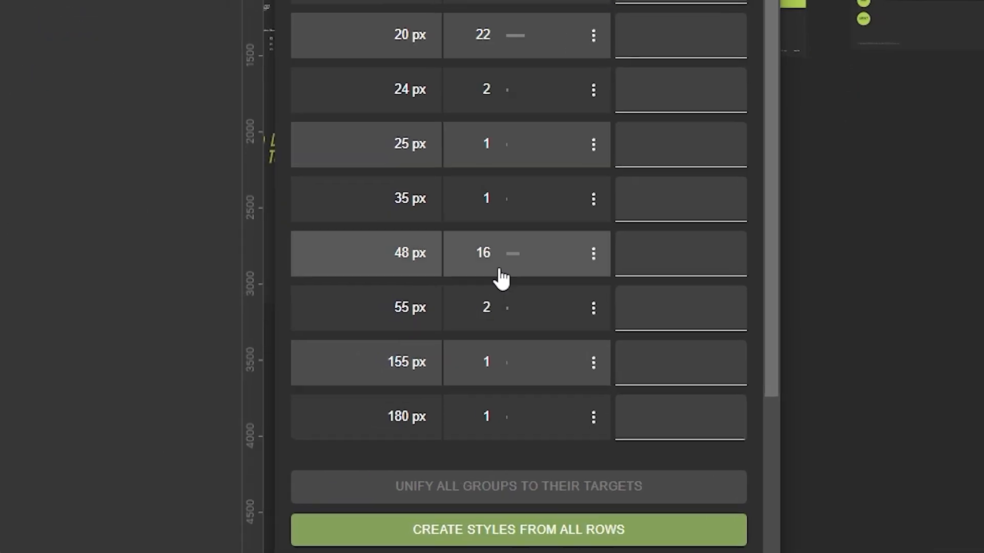
Cut the 25 px font size row and paste it below 18 px so both form one group.
click(262, 310)
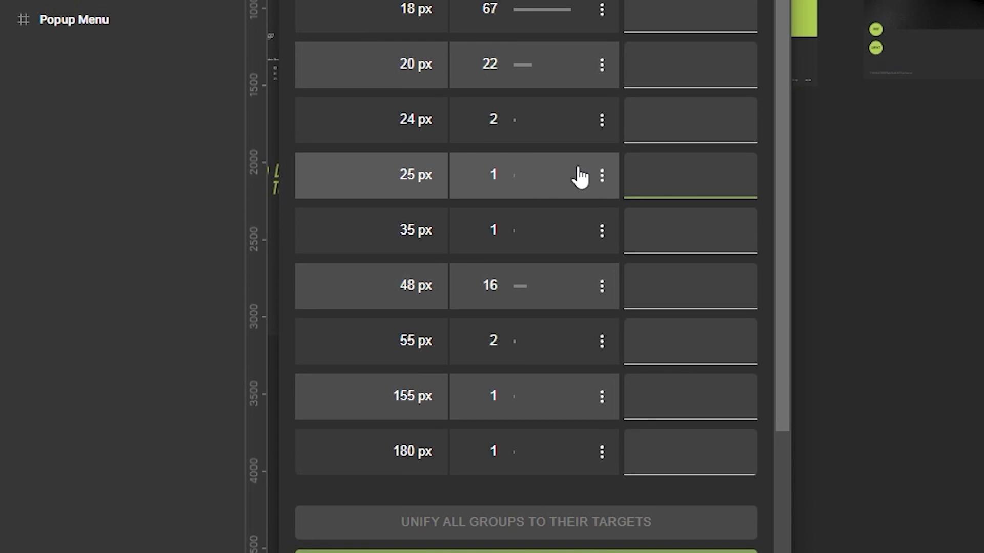
click(602, 163)
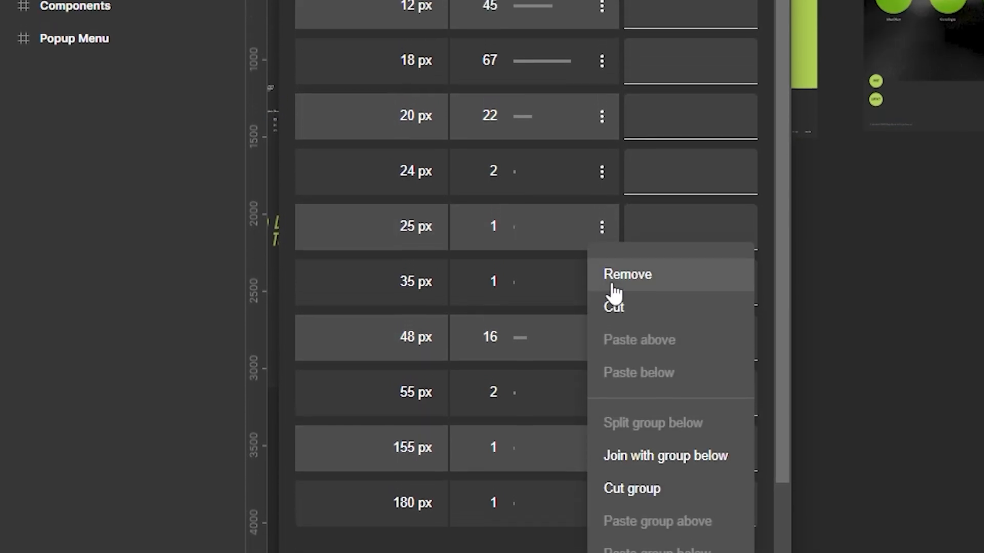
click(614, 295)
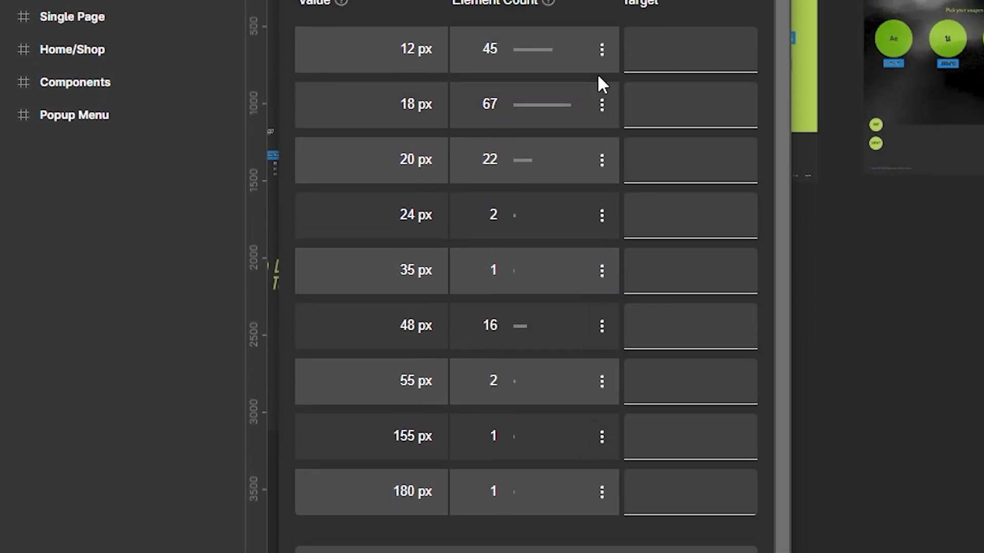
click(602, 98)
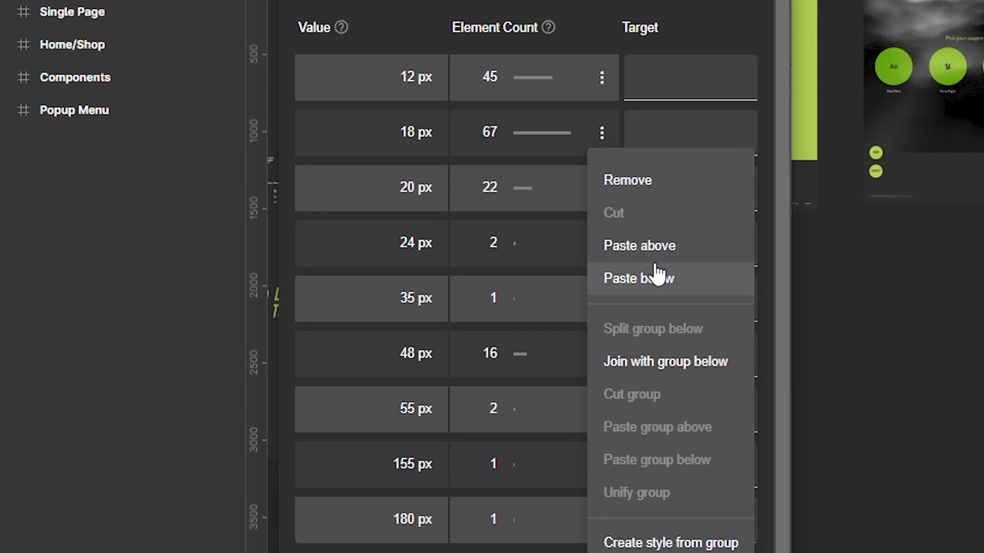
click(655, 273)
Set the target of the group containing 18 px and 25 px to 18 px.
click(669, 137)
click(681, 137)
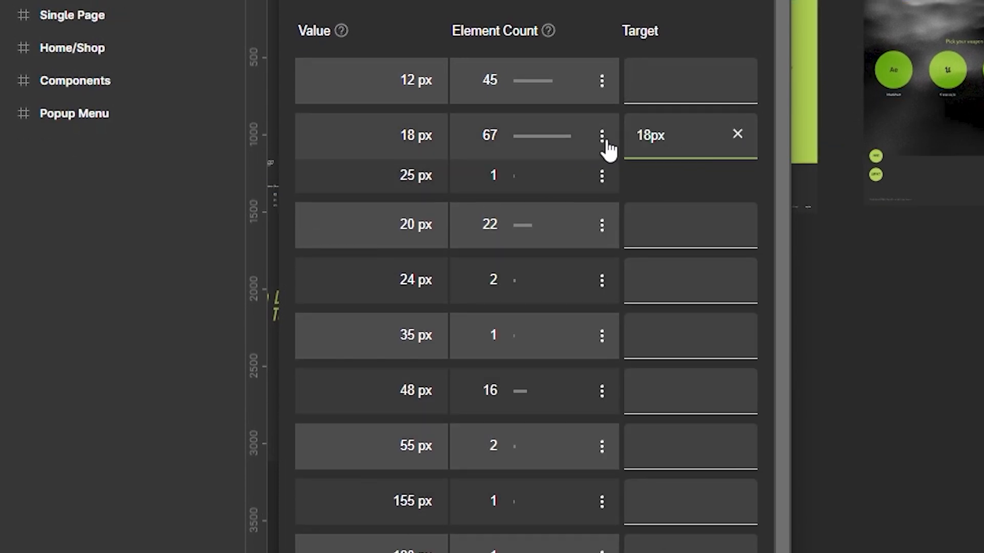
click(602, 136)
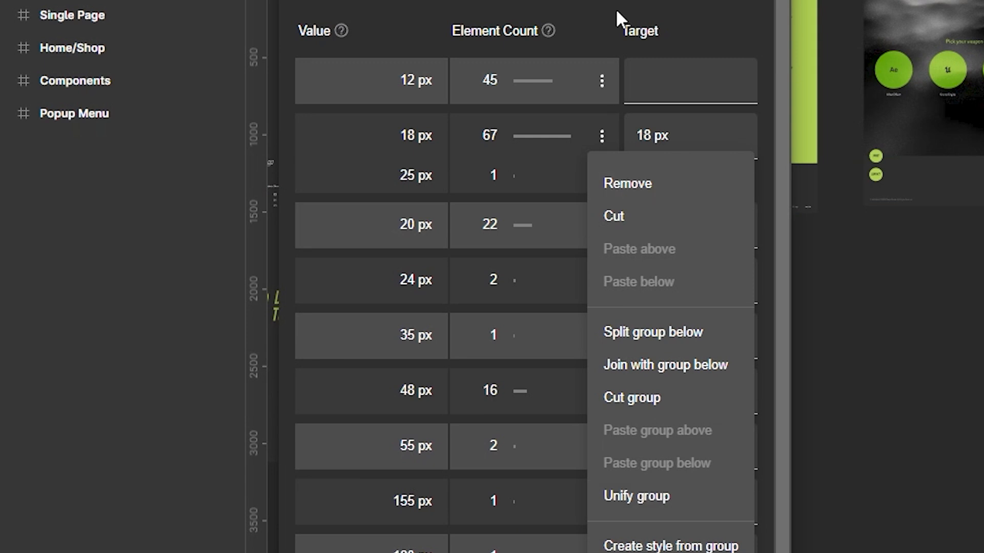
click(616, 491)
Cut the 35 px font size row and paste it into the group with the 18 px target.
click(602, 322)
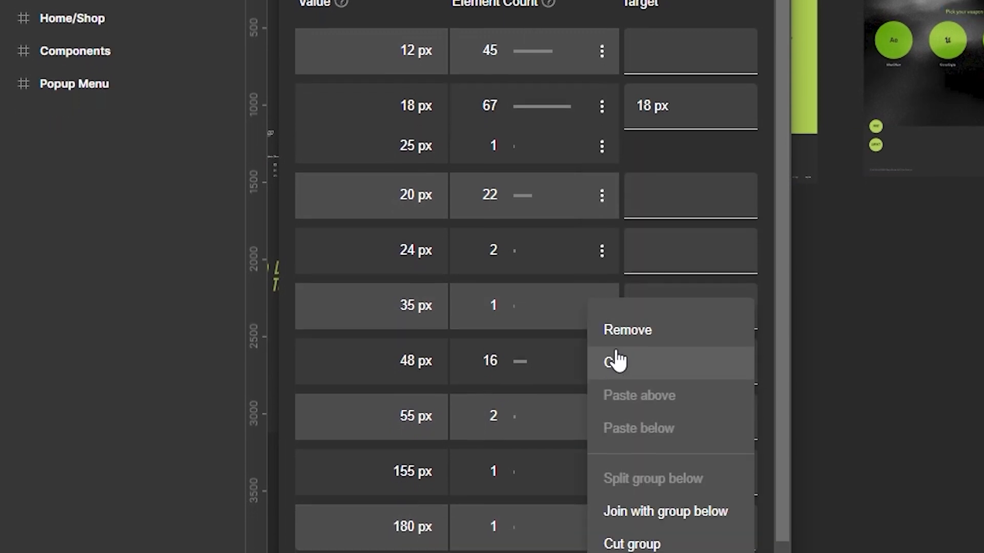
click(616, 378)
click(602, 161)
click(619, 308)
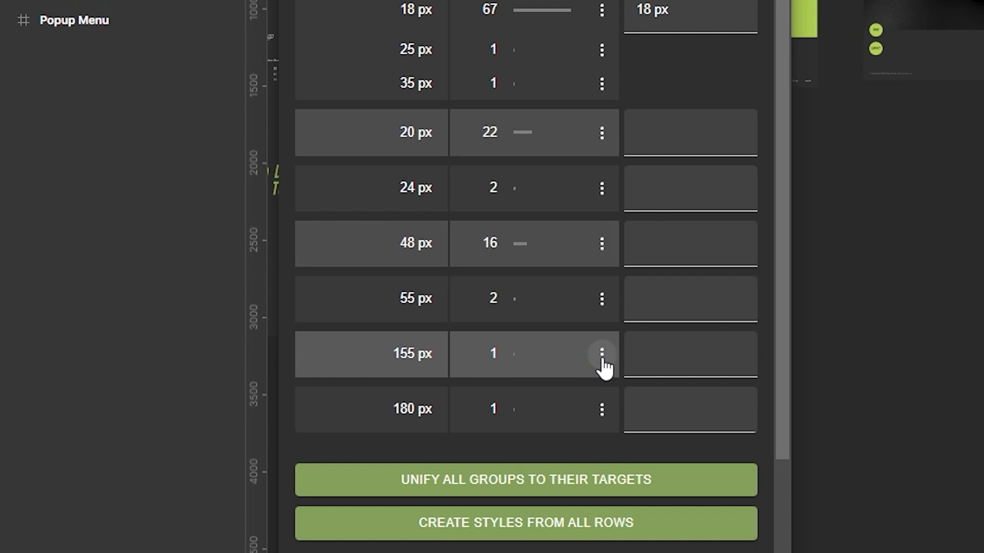
Join the 155 px font size row with the 180 px row below it.
click(602, 357)
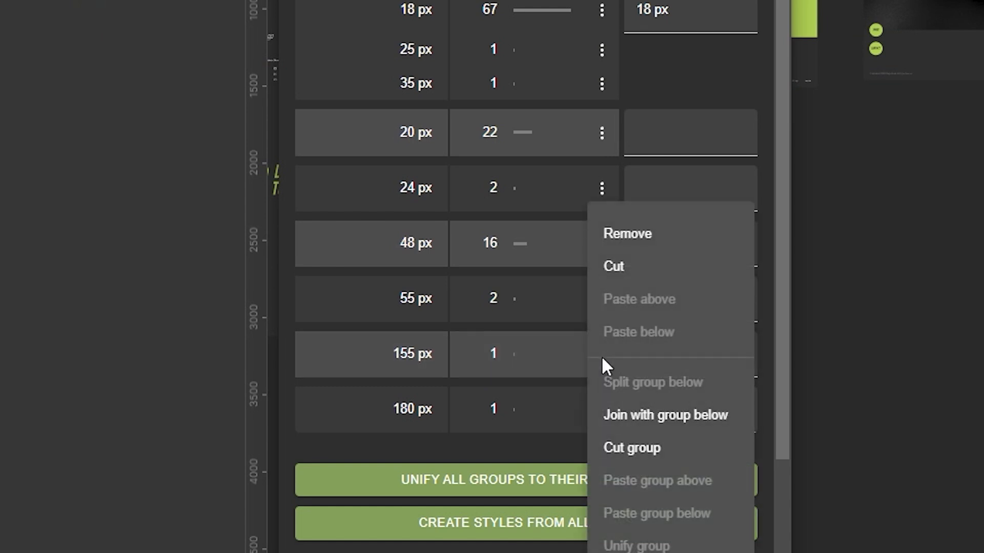
click(641, 426)
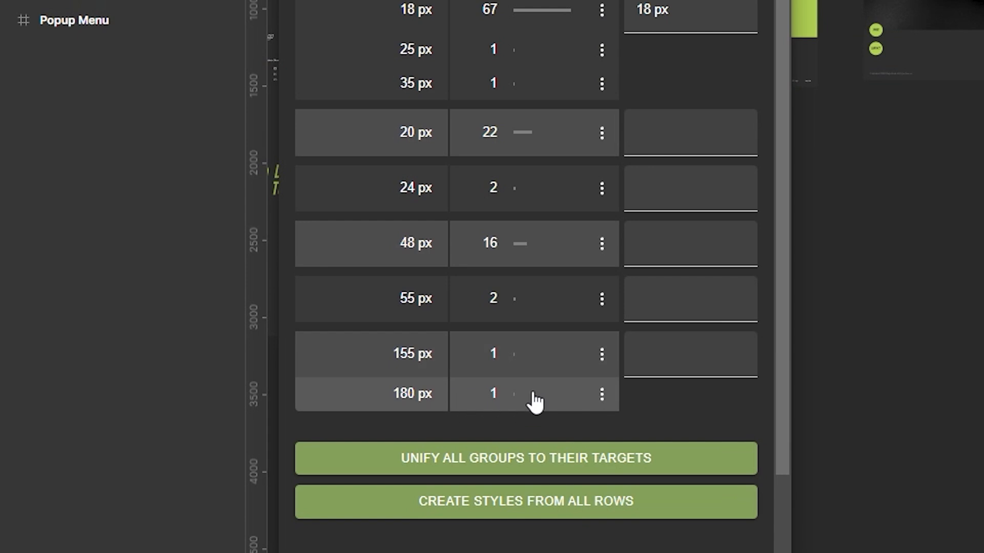
Set the 155 px and 180 px group's target to 180 px and unify all groups to their targets.
click(655, 364)
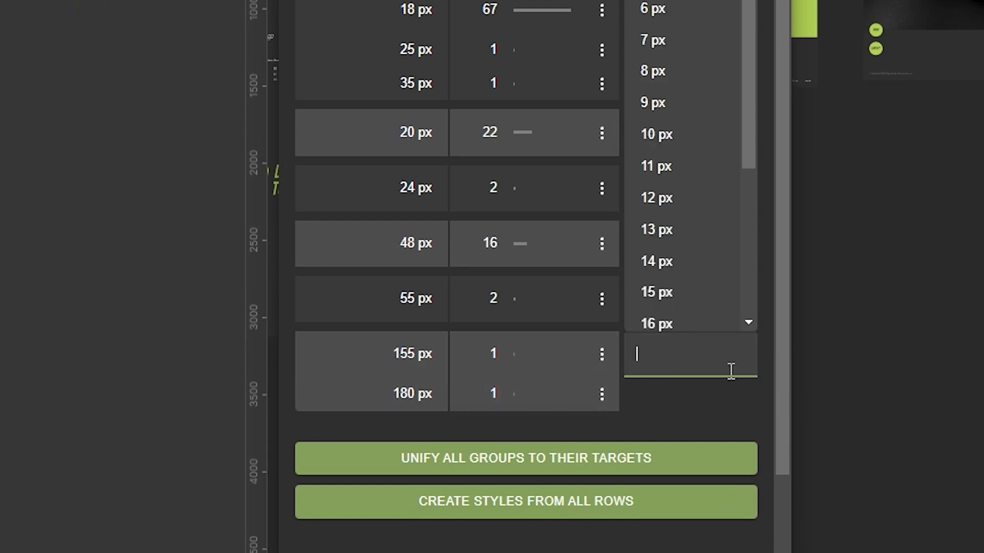
text(180)
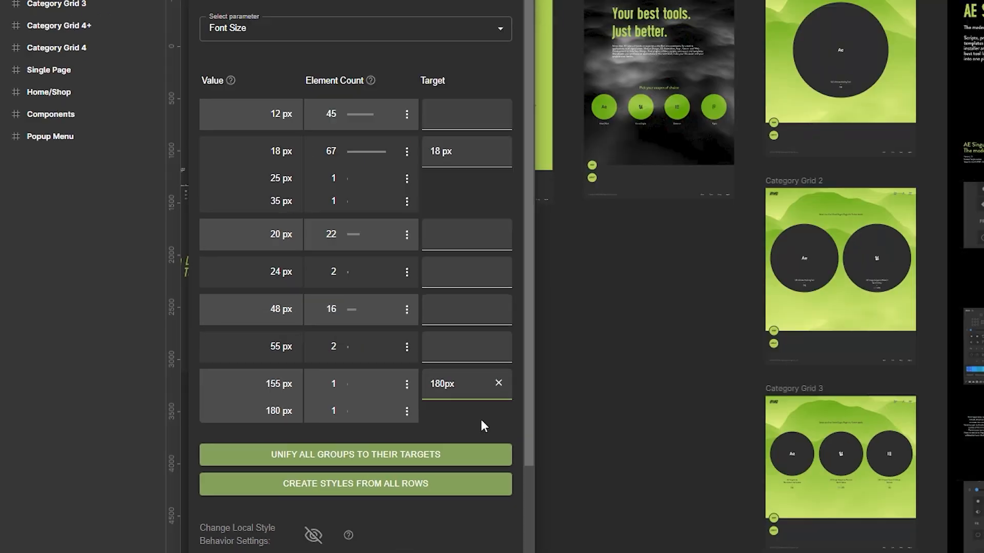
click(687, 404)
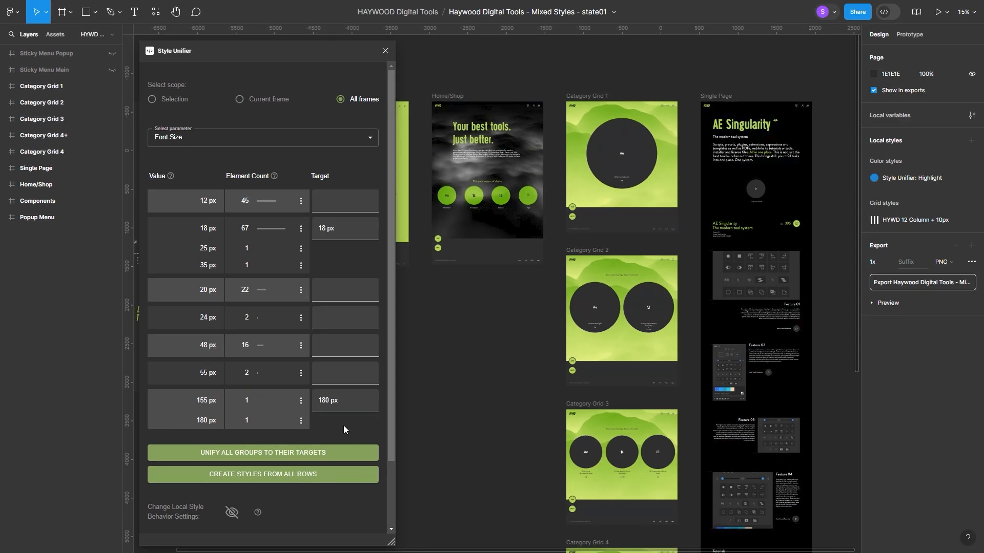
click(262, 454)
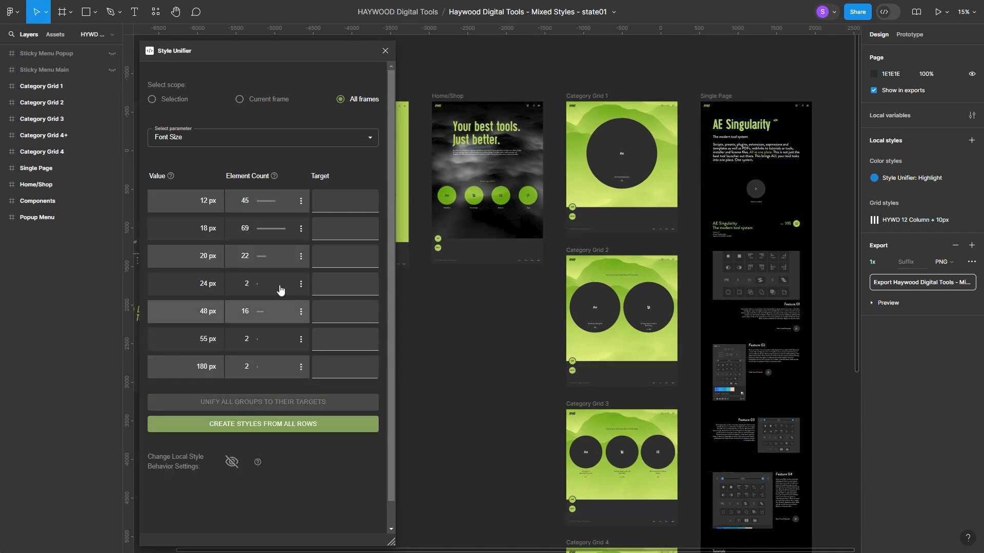
Review the values used across all frames for Font Family, Font Style, Line Height, Letter Spacing, Text Decoration and Text Case.
click(189, 140)
click(185, 176)
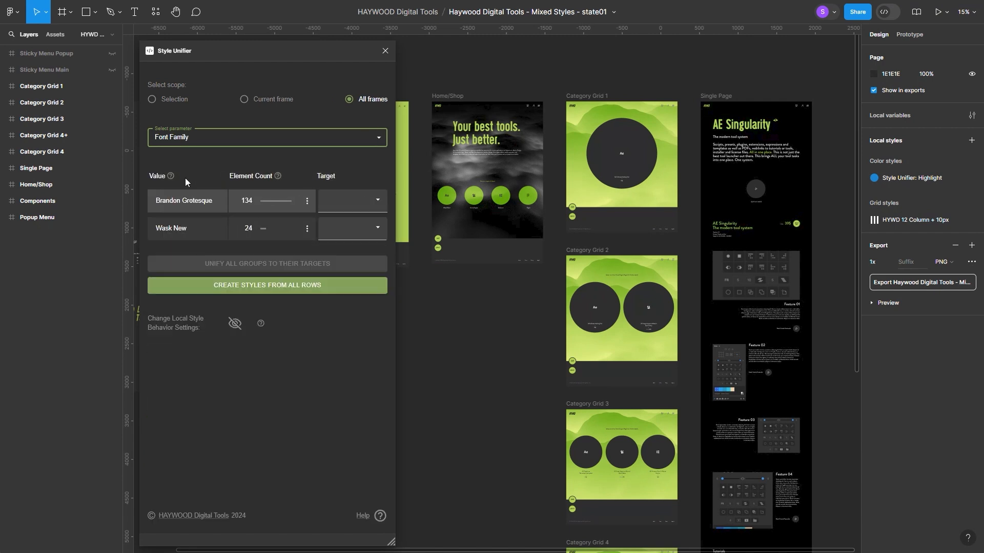
click(205, 138)
click(188, 197)
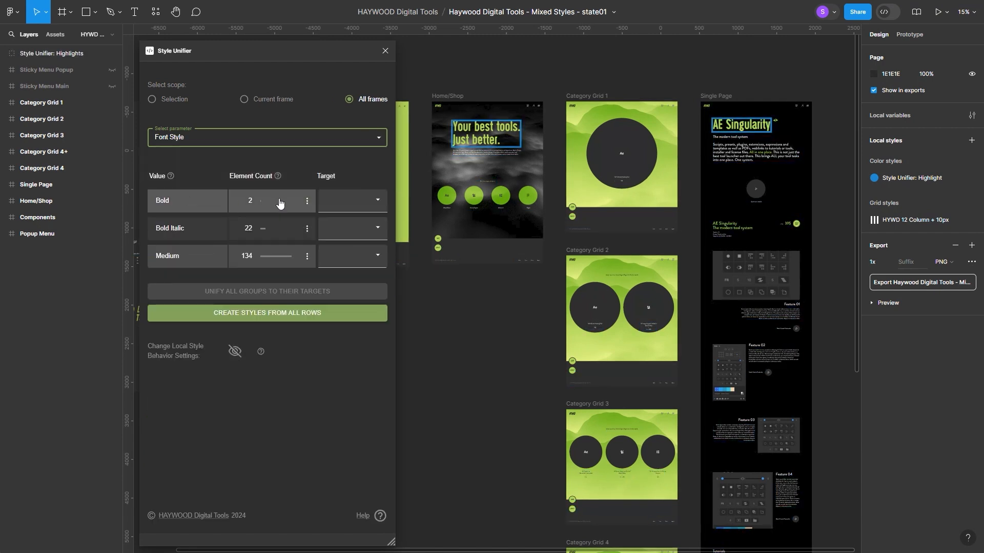
click(175, 136)
click(188, 205)
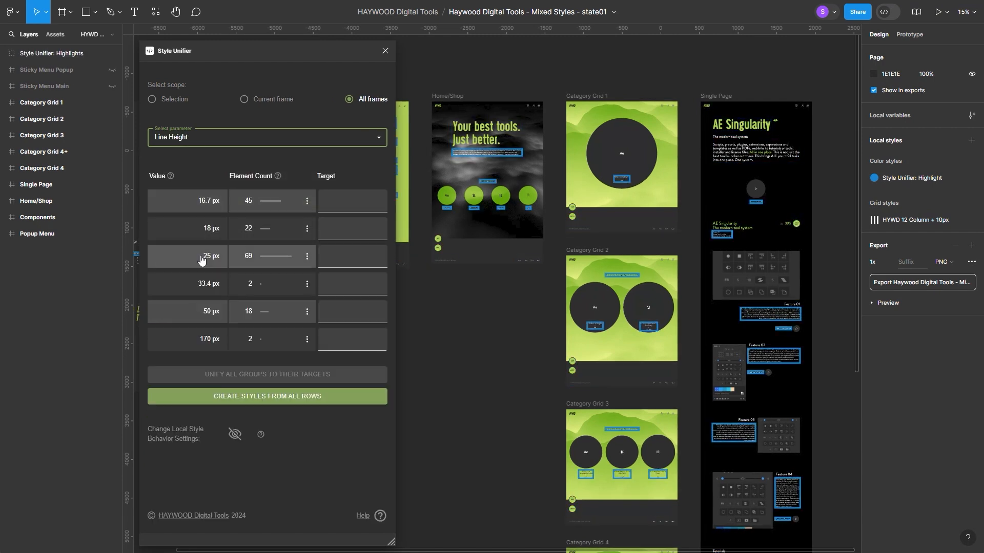
click(181, 143)
click(199, 231)
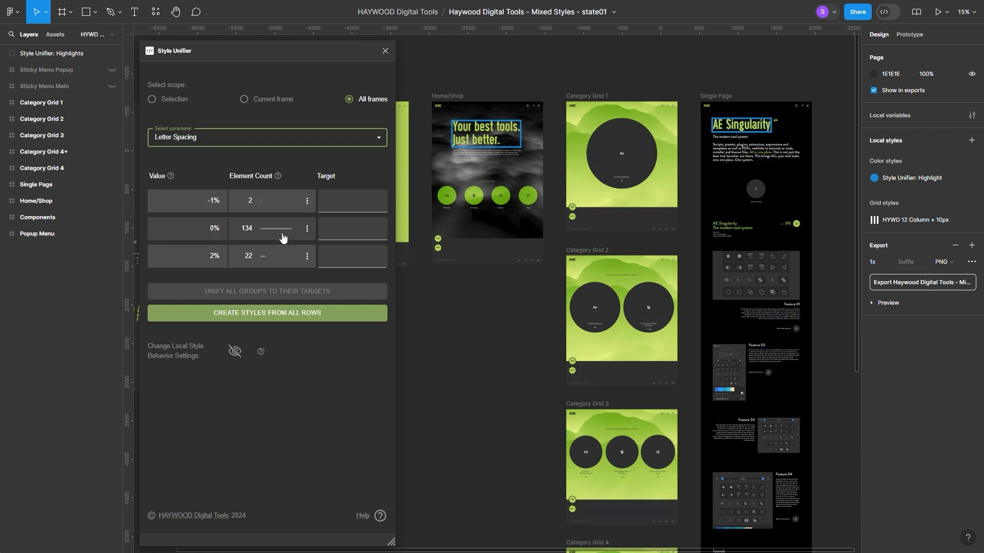
click(183, 136)
click(212, 233)
click(205, 138)
click(174, 257)
Return the parameter to Font Size and inspect which elements use the 180 px size.
click(195, 137)
click(207, 160)
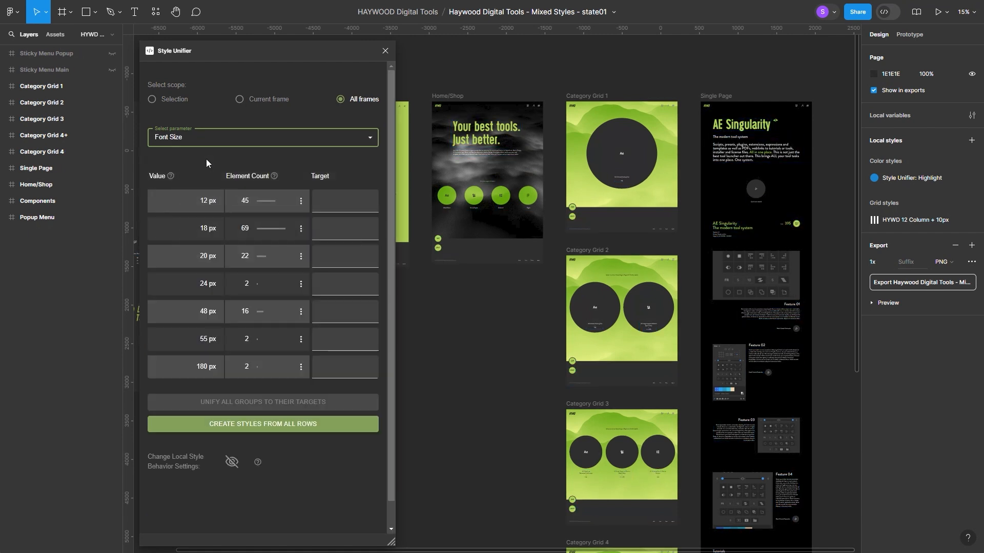
click(191, 367)
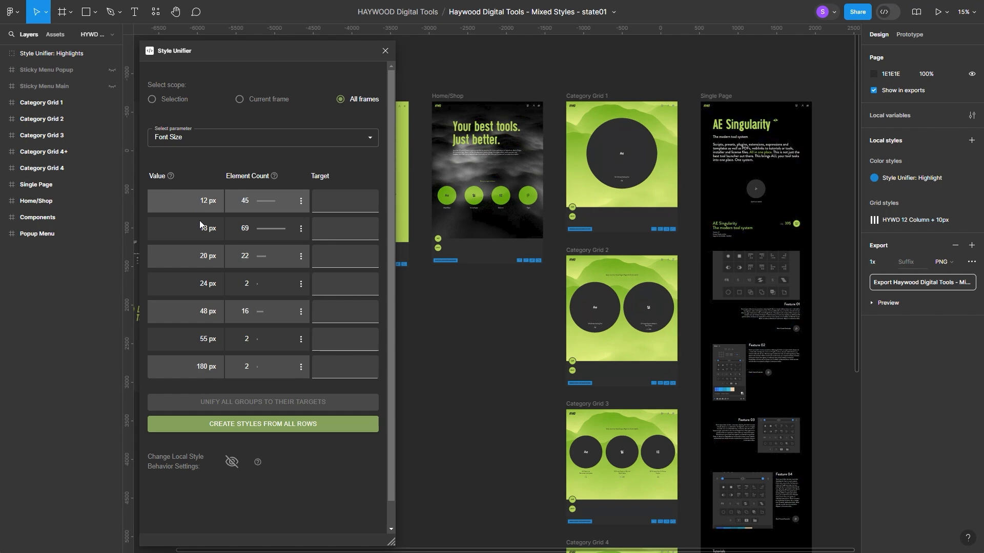
Split the 180 px font size group by its differing Font Style.
click(199, 367)
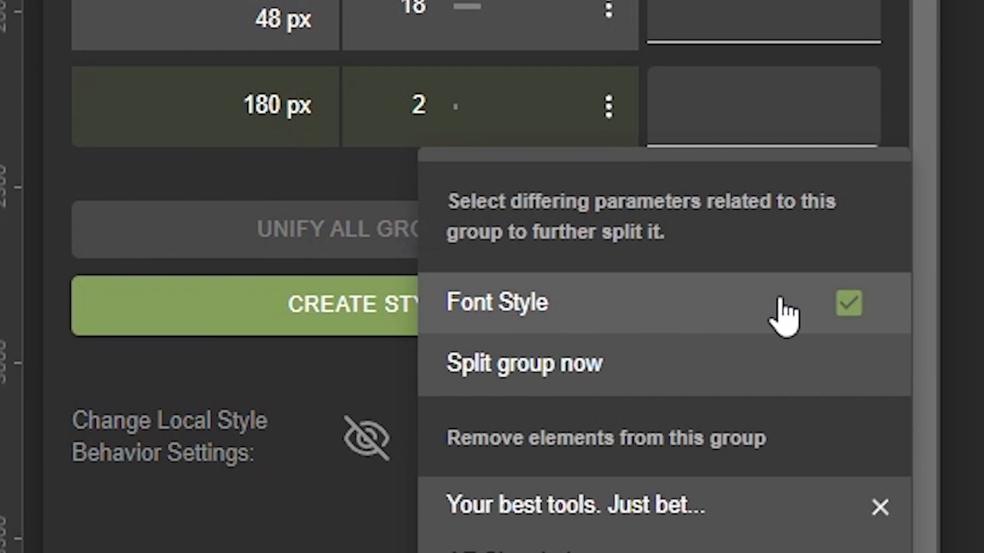
click(570, 363)
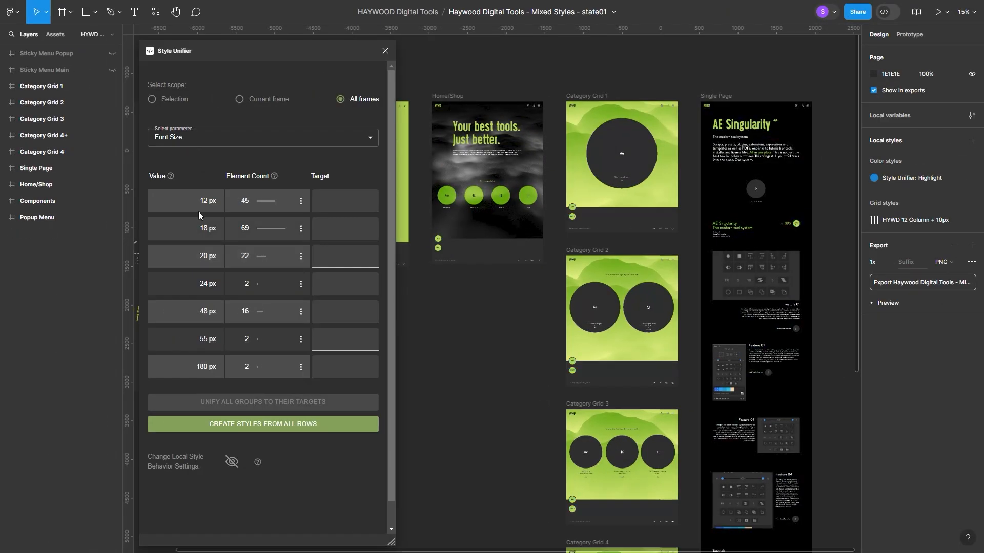
Check the elements in the font size groups and create text styles from all font size rows.
click(201, 203)
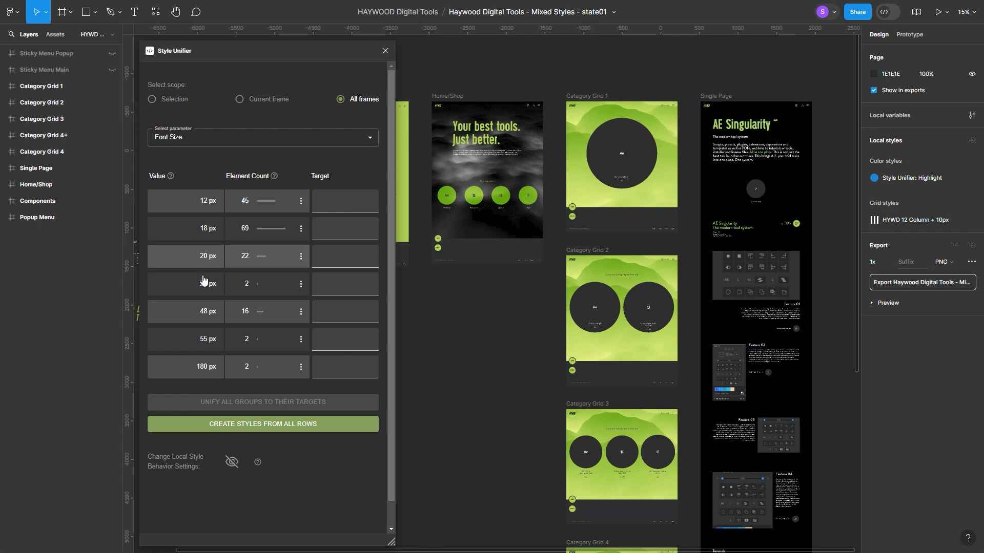
click(201, 317)
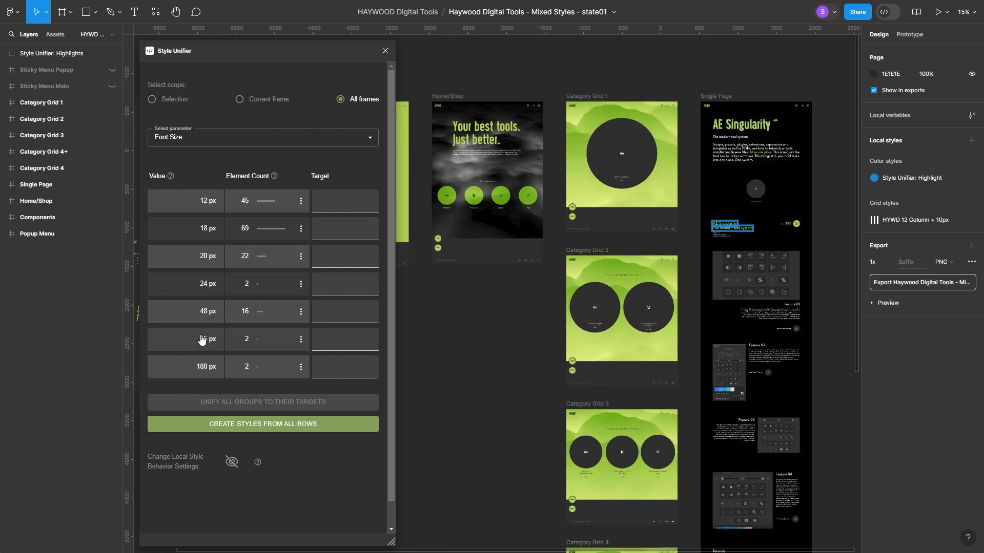
click(262, 424)
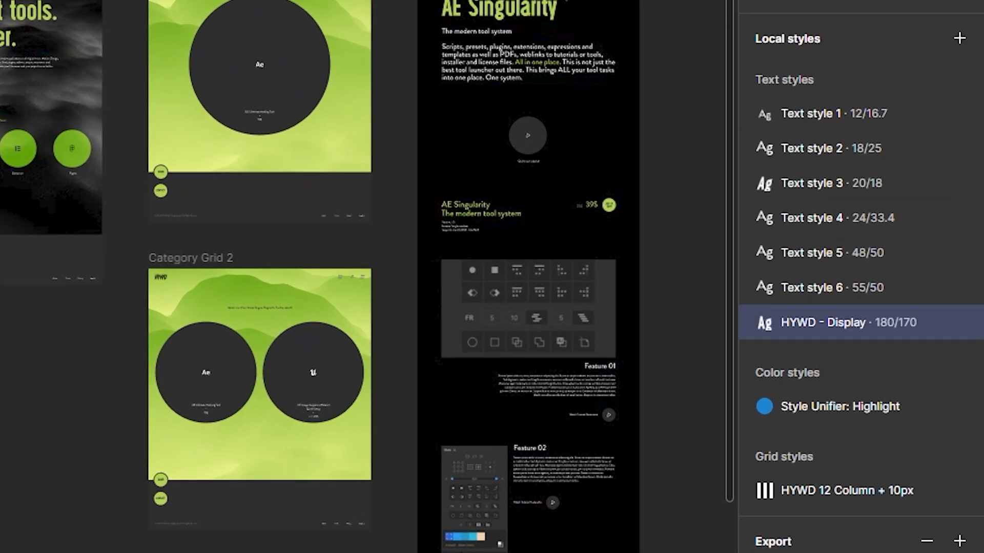
Rename the 55 px text style "HYWD - Headline" and the 48 px text style "HYWD - Menu".
double_click(759, 290)
text(HYWD - Headline)
key(Return)
double_click(814, 253)
text(HYWD - Menu)
key(Return)
Rename the 24 px text style "HYWD - Copy", the 20 px one "HYWD - Copy Micro" and the 18 px one "HYWD - Button".
double_click(818, 219)
text(HYWD - Copy)
key(Return)
double_click(814, 182)
text(HYWD - Copy Micro)
key(Return)
double_click(809, 149)
text(HYWD - Button)
key(Return)
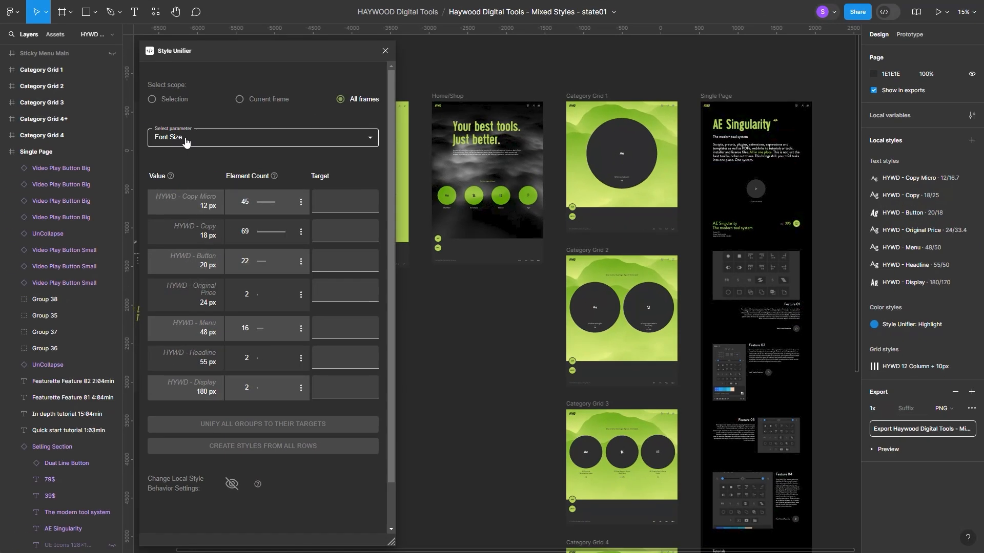
Set the parameter to Fill Color and create color styles from all its rows.
click(185, 141)
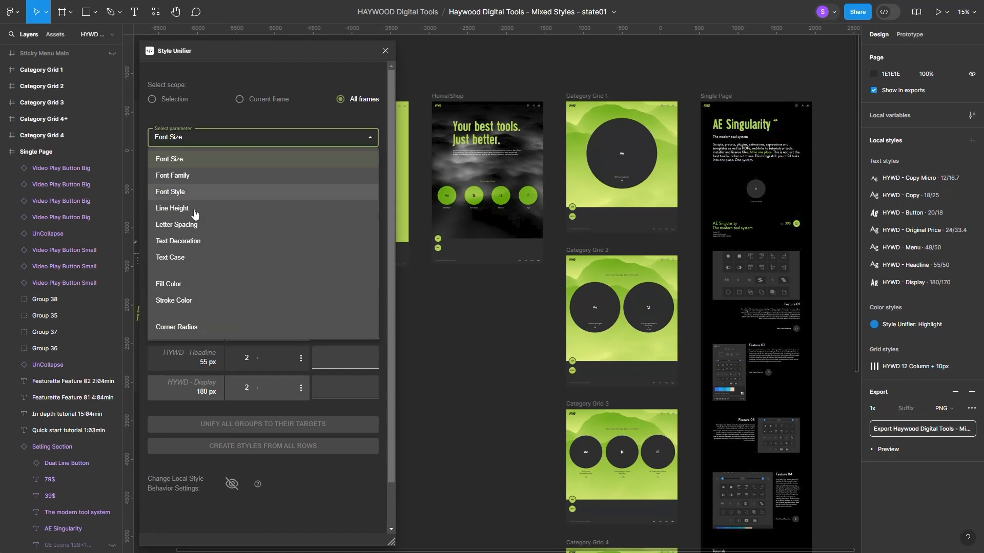
click(203, 283)
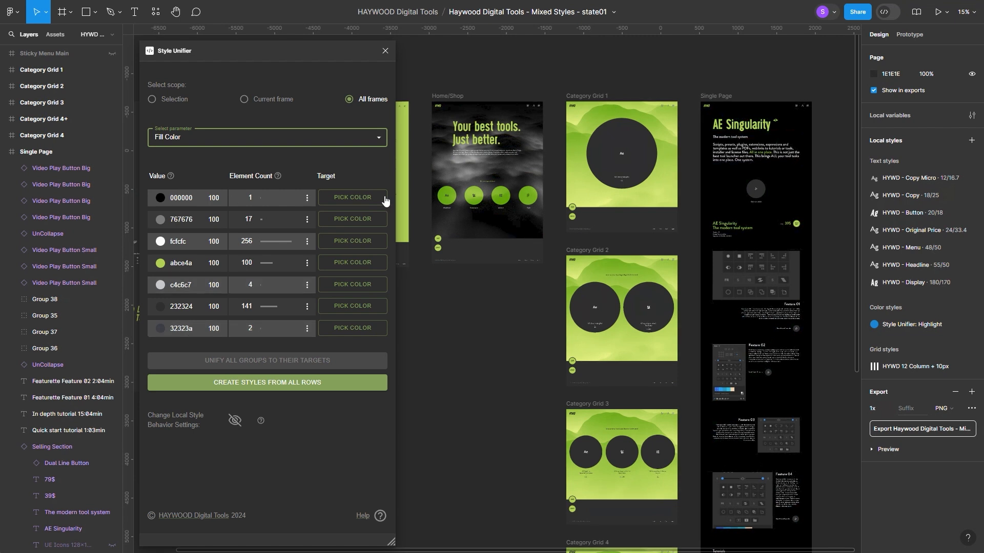
click(249, 384)
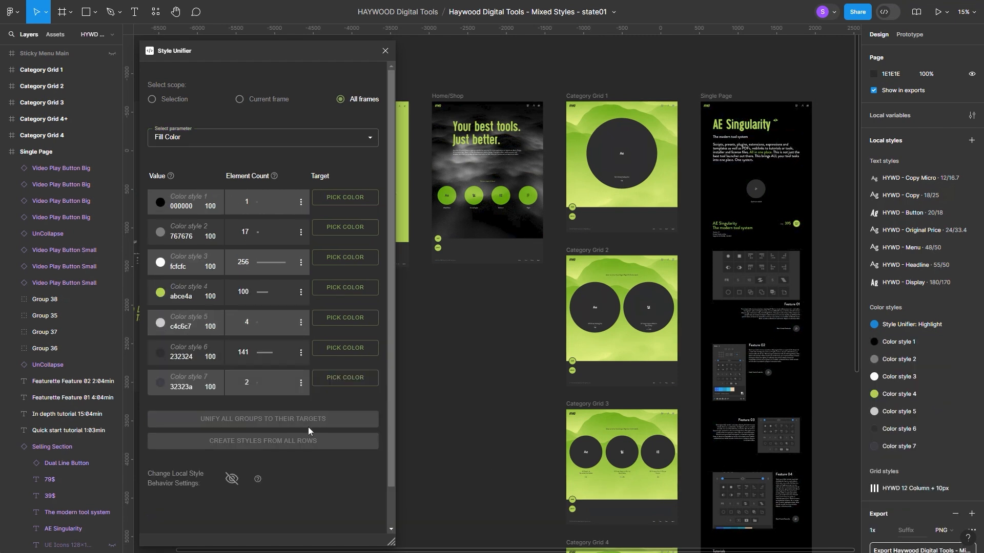
Rename the 000000 color style "HYWD Full Black", 232324 "HYWD Near Black" and 32323a "HYWD Very Dark Grey".
double_click(908, 342)
text(HYWD Full Black)
double_click(900, 429)
text(HYWD Near Black)
double_click(899, 448)
text(HYWD Very Dark Grey)
Rename color styles 767676 "HYWD Dark Grey", fcfcfc "HYWD Near White", abce4a "HYWD DT Green" and c4c6c7 "HYWD Light Grey".
double_click(899, 360)
text(HYWD Dark Grey)
double_click(899, 376)
text(HYWD Near White)
double_click(899, 394)
text(HYWD DT Green)
double_click(899, 411)
text(HYWD Light Grey)
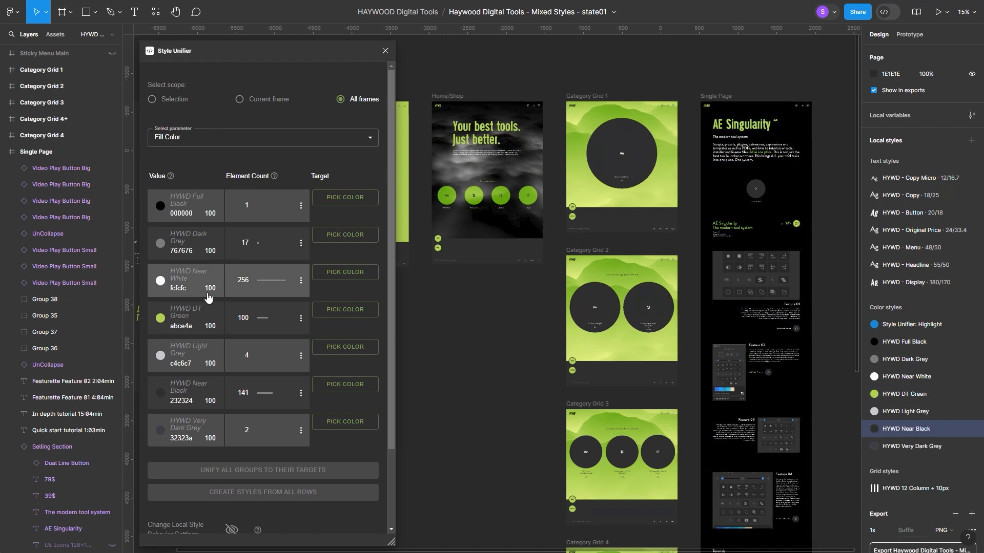
Unify the stroke colors 000000, fcfcfc and 232324 to the HYWD Full Black, HYWD Near White and HYWD Near Black styles.
click(220, 142)
click(201, 299)
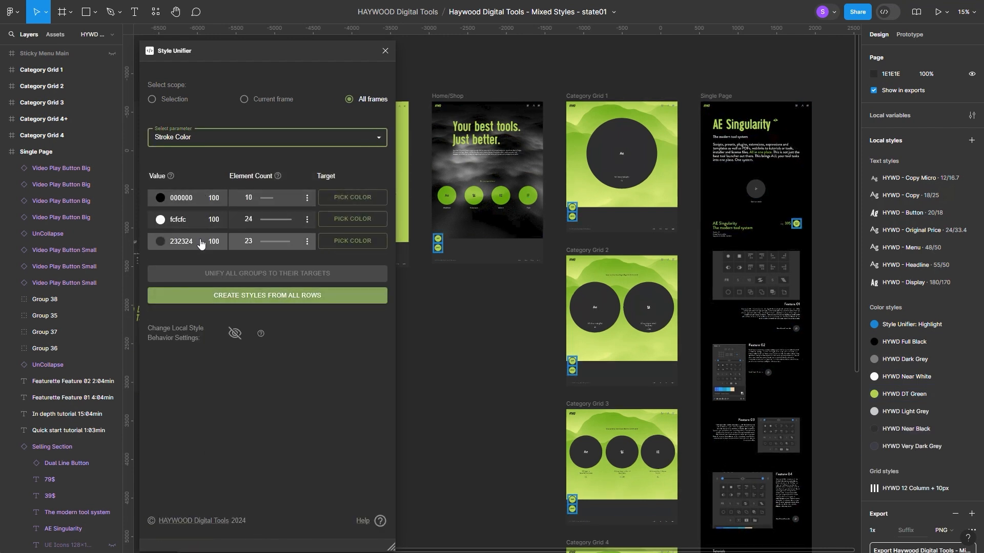
click(351, 198)
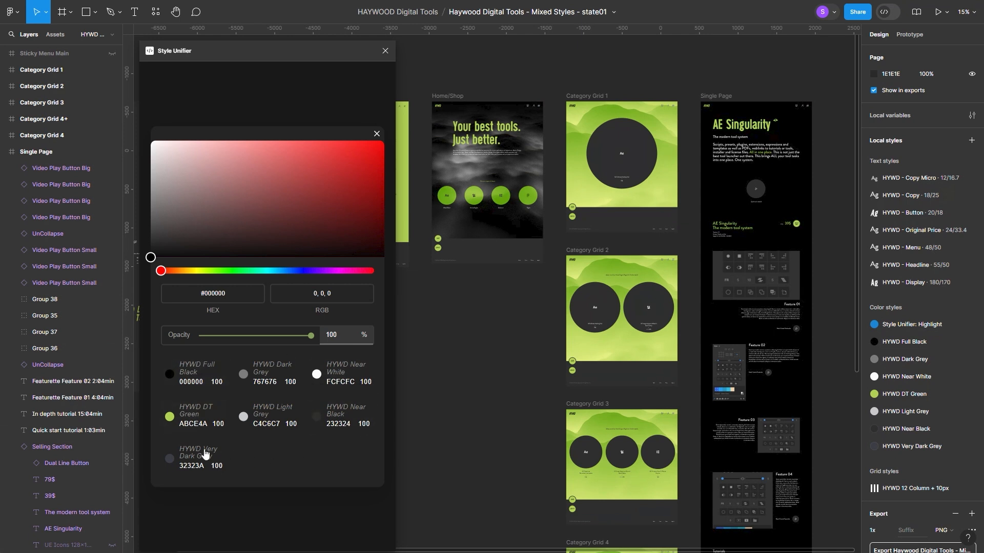
click(206, 377)
click(352, 234)
click(353, 374)
click(347, 266)
click(347, 418)
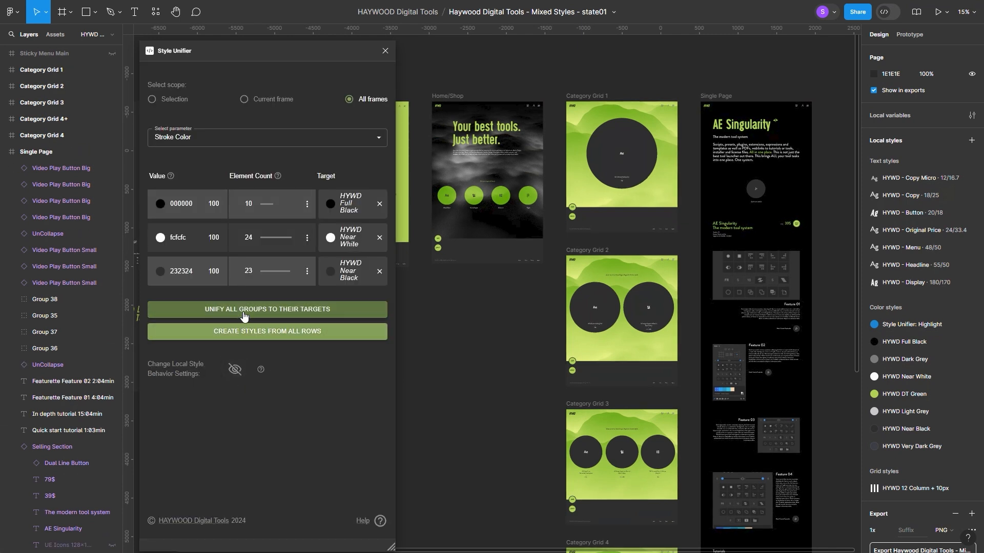
click(243, 312)
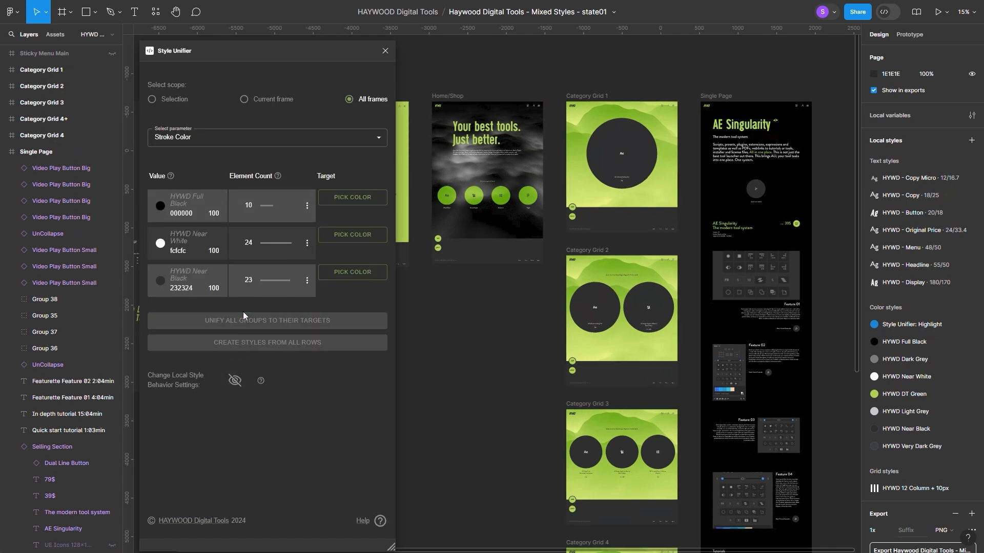